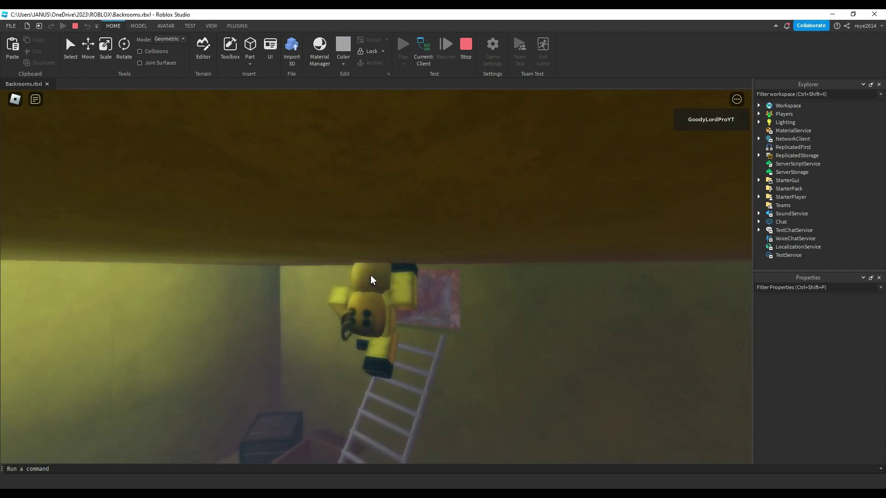
Walk the character through the dim corridors of the Backrooms map in the running playtest.
{"action": "key", "text": "a"}
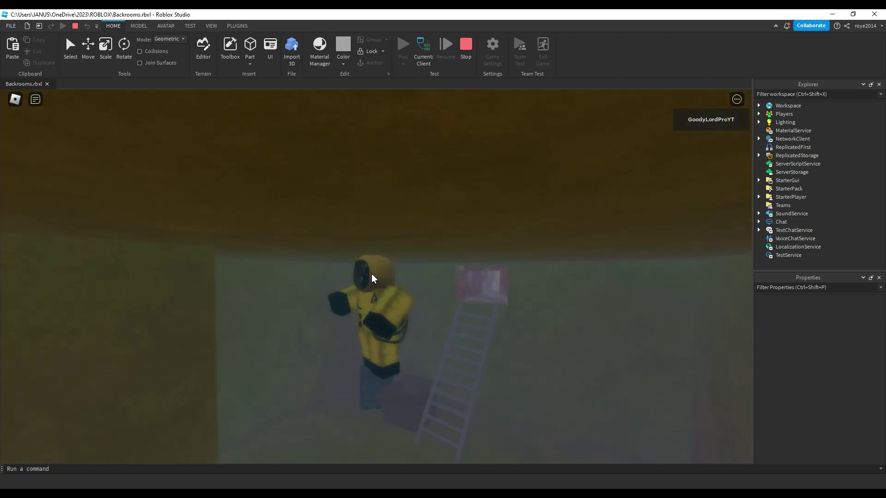
{"action": "key", "text": "w"}
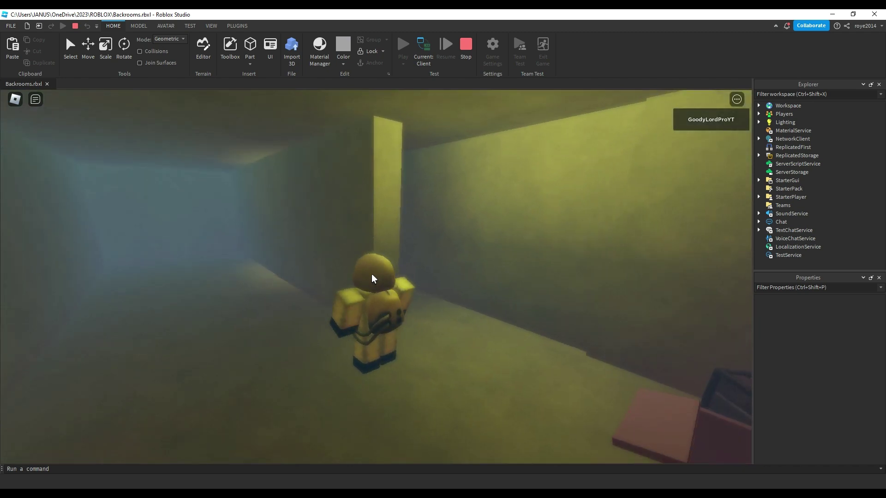
{"action": "key", "text": "w"}
{"action": "key", "text": "d"}
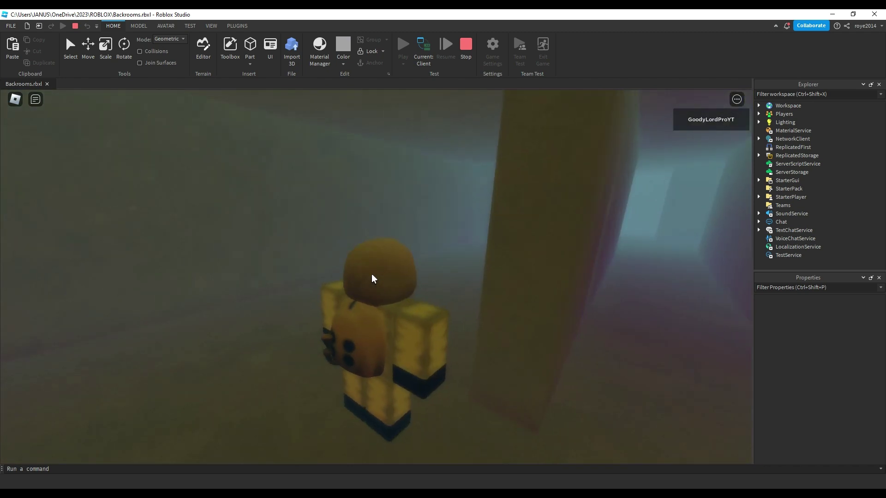
{"action": "key", "text": "w"}
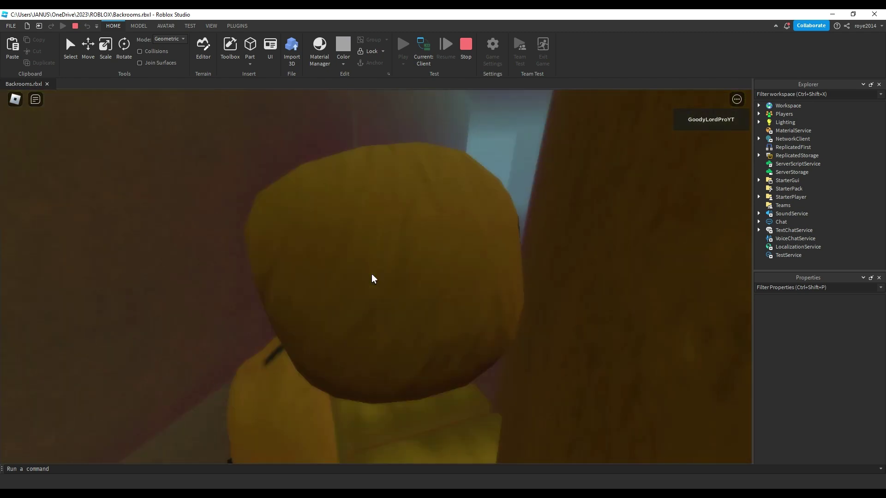
{"action": "key", "text": "ctrl+a"}
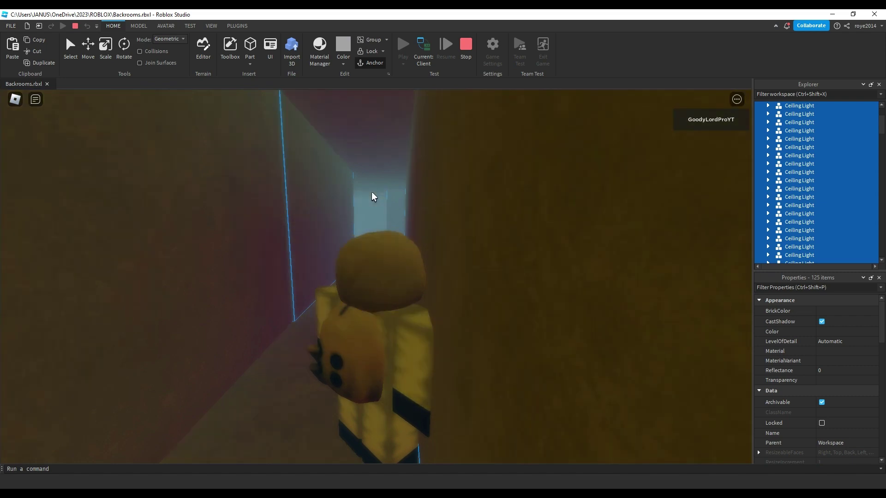
{"action": "key", "text": "a"}
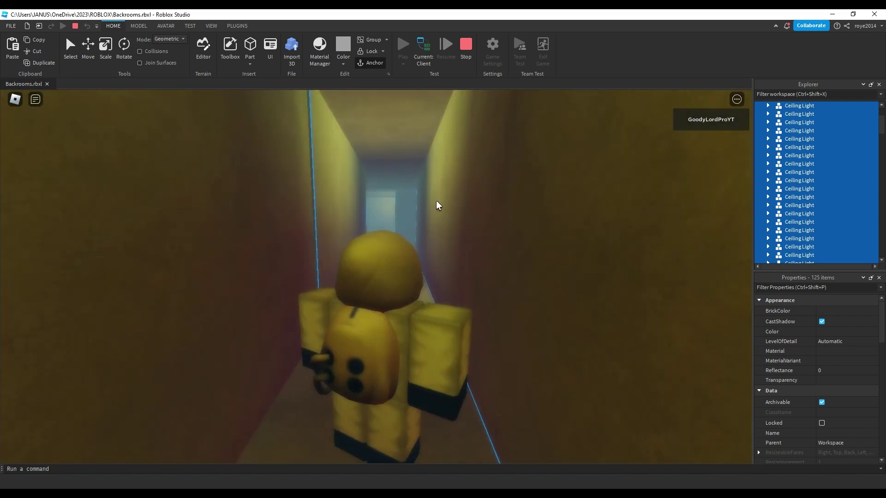
{"action": "right_click_drag", "start_coordinate": [407, 224], "coordinate": [441, 233]}
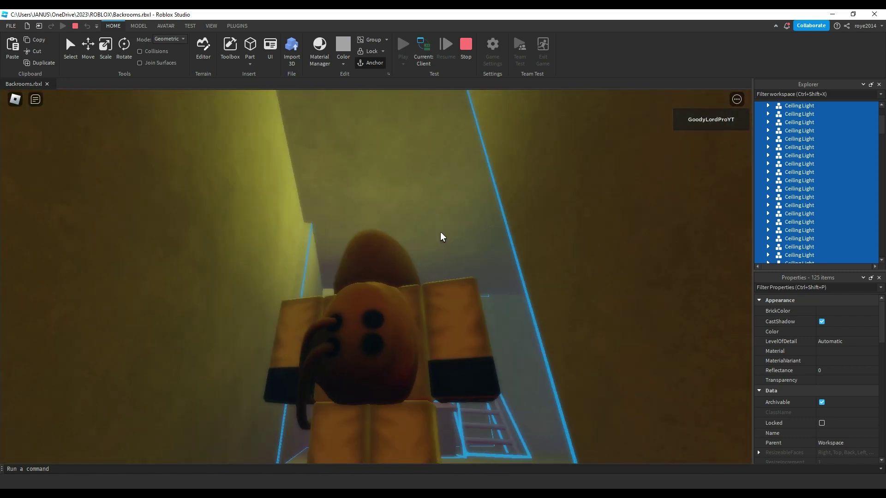
{"action": "right_click_drag", "start_coordinate": [412, 199], "coordinate": [411, 199]}
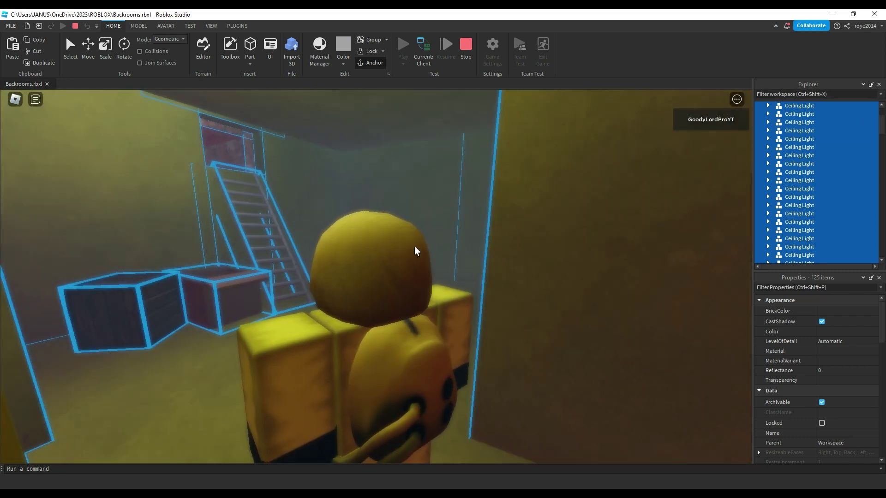
Walk the character around the room with the ladder and crates, and end the playtest.
{"action": "key", "text": "w"}
{"action": "right_click_drag", "start_coordinate": [373, 248], "coordinate": [372, 248]}
{"action": "key", "text": "w"}
{"action": "key", "text": "s"}
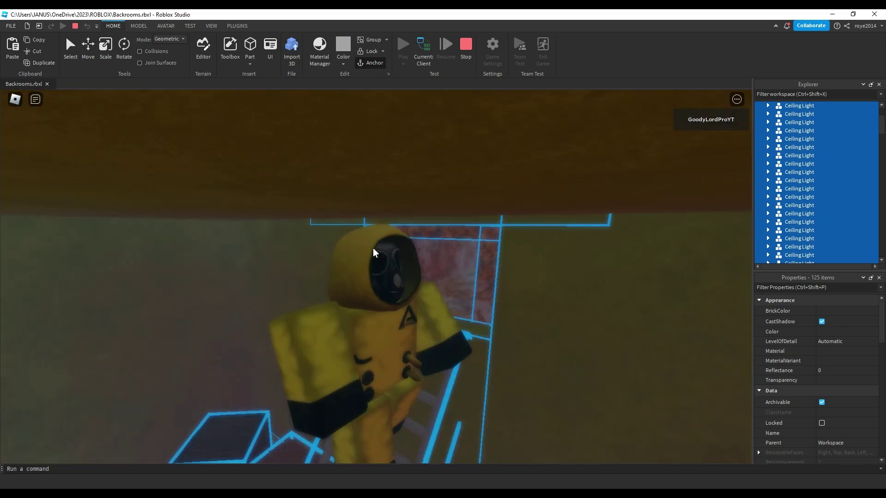
{"action": "key", "text": "w"}
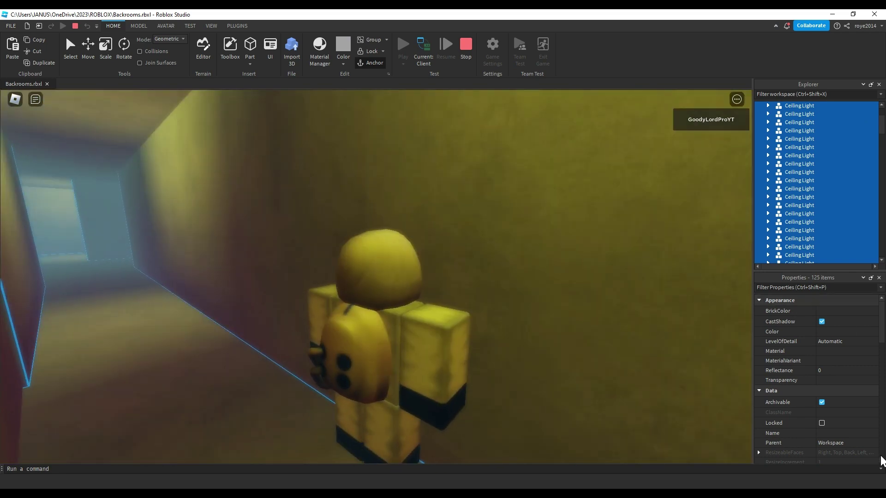
{"action": "left_click", "coordinate": [466, 48]}
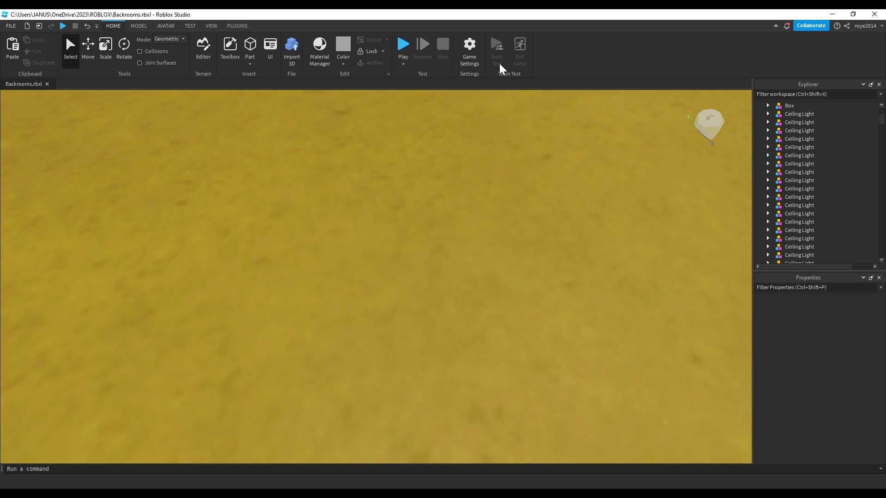
Examine the outside of the Backrooms map, including its flat roof and the tall structure rising from it.
{"action": "scroll", "coordinate": [415, 396], "scroll_direction": "down", "scroll_amount": 5}
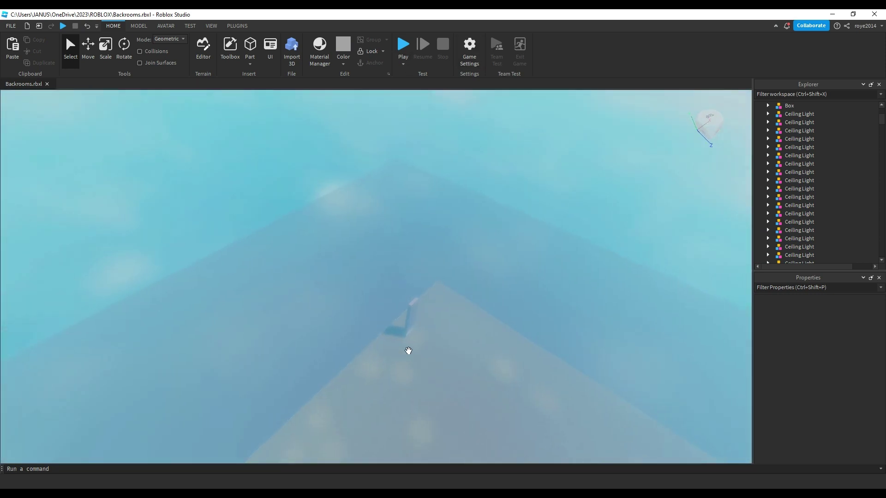
{"action": "scroll", "coordinate": [408, 351], "scroll_direction": "up", "scroll_amount": 10}
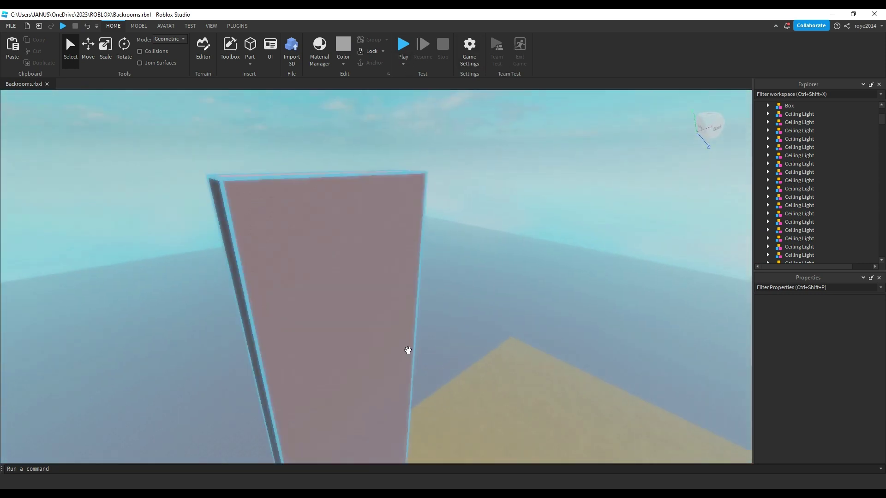
{"action": "right_click_drag", "start_coordinate": [407, 350], "coordinate": [404, 349]}
{"action": "scroll", "coordinate": [407, 352], "scroll_direction": "down", "scroll_amount": 5}
{"action": "scroll", "coordinate": [403, 350], "scroll_direction": "up", "scroll_amount": 4}
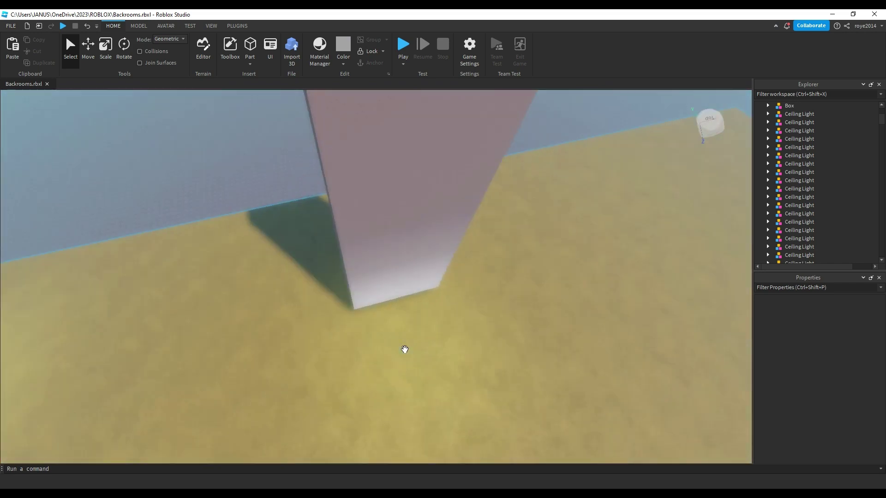
{"action": "scroll", "coordinate": [404, 349], "scroll_direction": "up", "scroll_amount": 8}
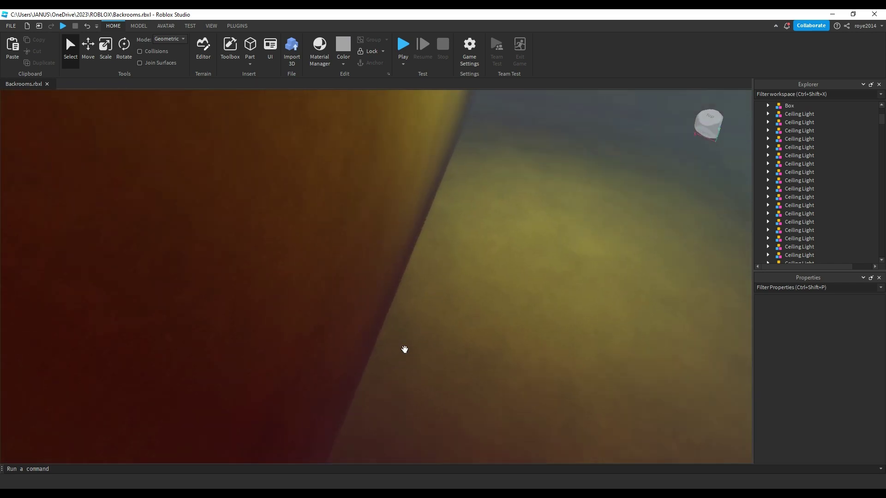
{"action": "scroll", "coordinate": [404, 350], "scroll_direction": "down", "scroll_amount": 10}
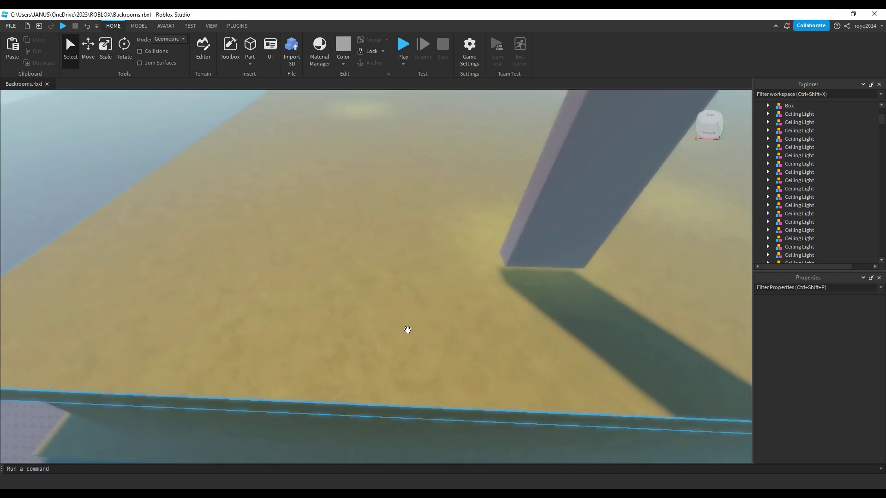
Examine the room with the rusty overhead vent and the dark block lying on the floor.
{"action": "scroll", "coordinate": [407, 359], "scroll_direction": "up", "scroll_amount": 10}
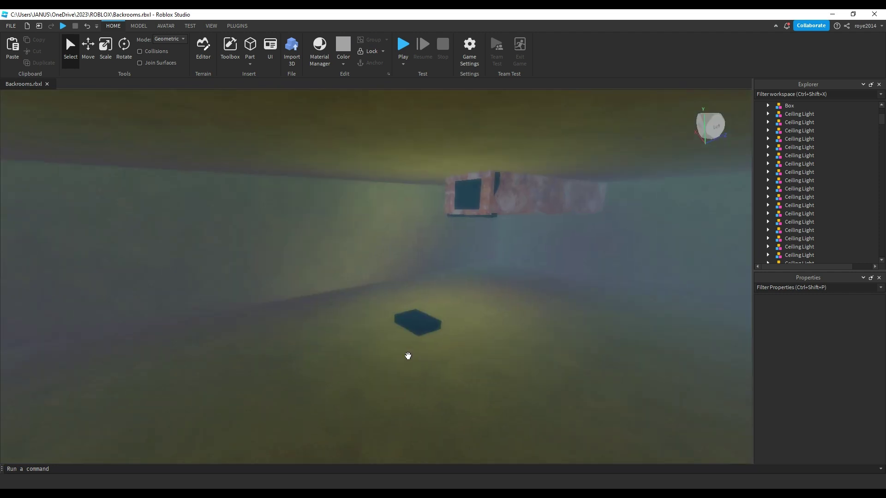
{"action": "right_click_drag", "start_coordinate": [407, 356], "coordinate": [407, 356]}
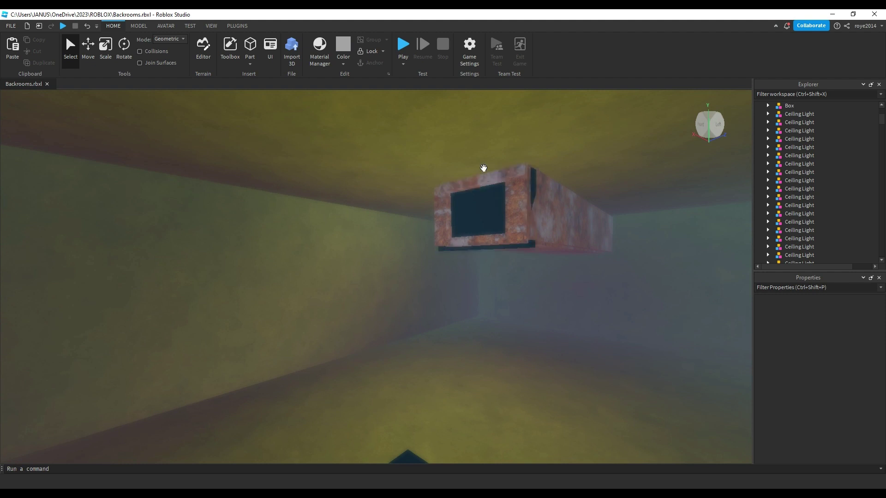
{"action": "right_click_drag", "start_coordinate": [478, 237], "coordinate": [477, 265]}
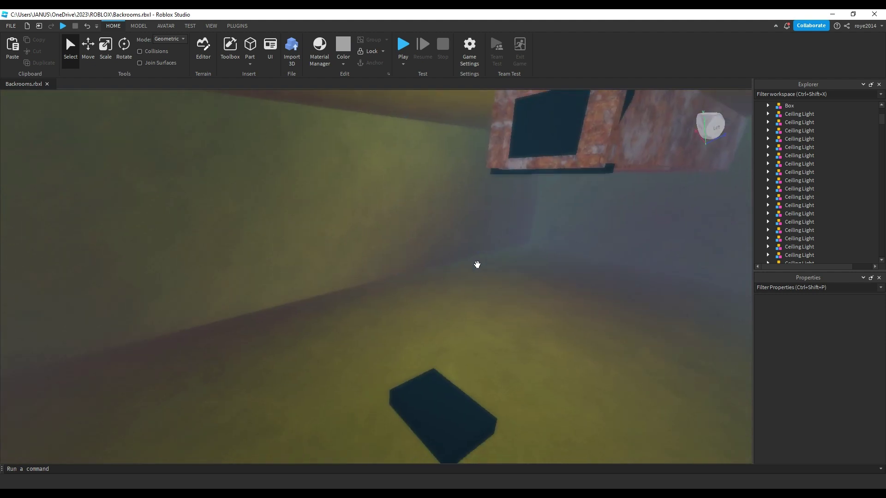
{"action": "right_click_drag", "start_coordinate": [453, 405], "coordinate": [388, 232]}
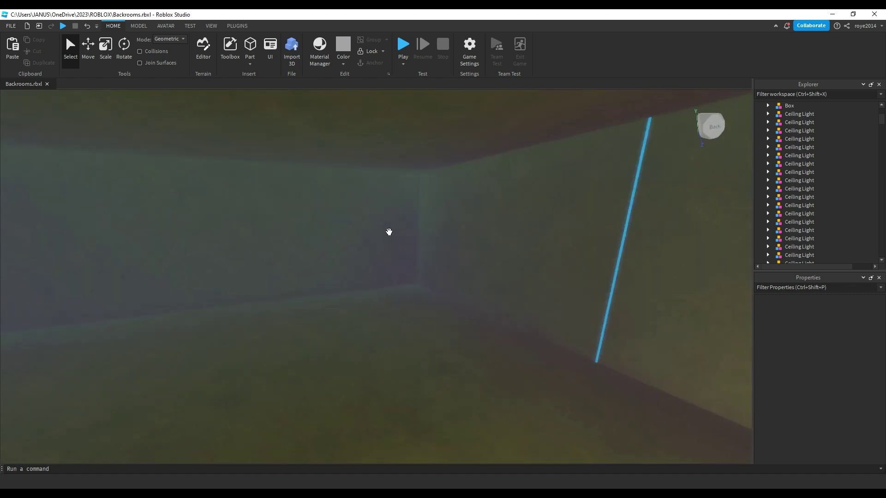
{"action": "right_click_drag", "start_coordinate": [483, 318], "coordinate": [485, 318]}
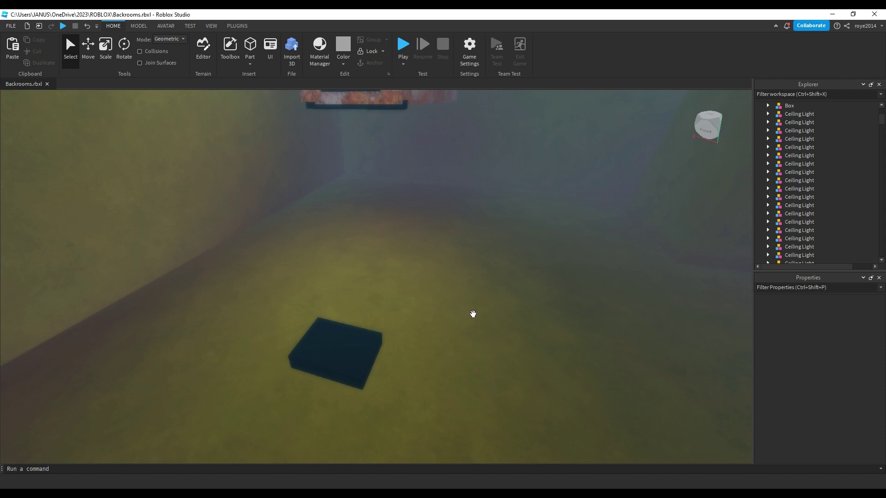
{"action": "right_click_drag", "start_coordinate": [473, 313], "coordinate": [470, 307]}
{"action": "scroll", "coordinate": [472, 314], "scroll_direction": "down", "scroll_amount": 3}
{"action": "scroll", "coordinate": [472, 314], "scroll_direction": "up", "scroll_amount": 5}
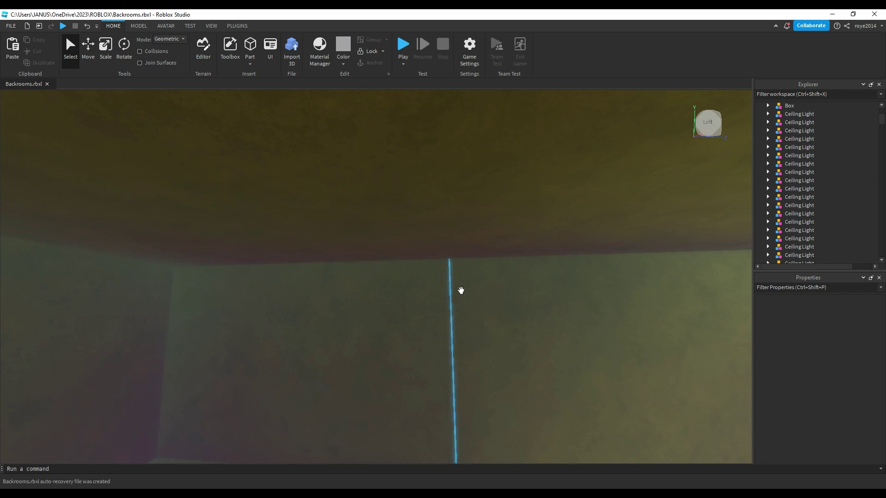
Follow the rusty vent tunnel through and inspect the table with the red "You Should Not Be here" sign.
{"action": "right_click_drag", "start_coordinate": [481, 239], "coordinate": [505, 223]}
{"action": "key", "text": "w"}
{"action": "key", "text": "w"}
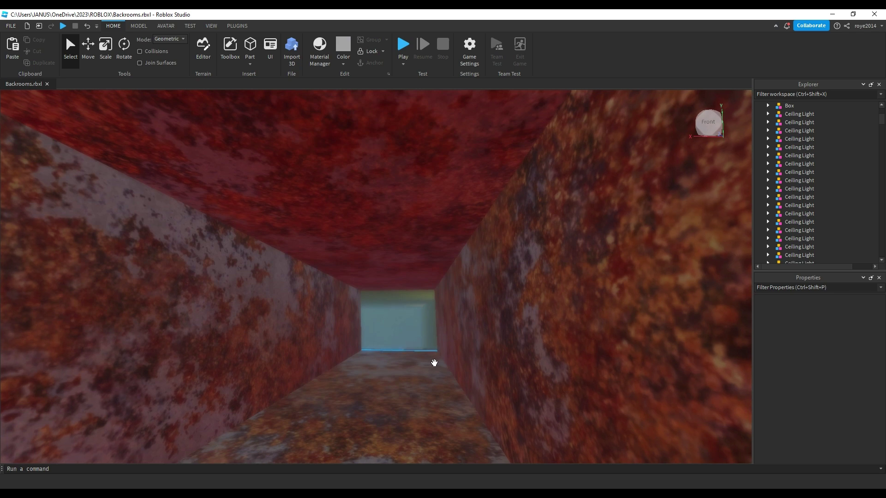
{"action": "right_click_drag", "start_coordinate": [434, 362], "coordinate": [433, 363]}
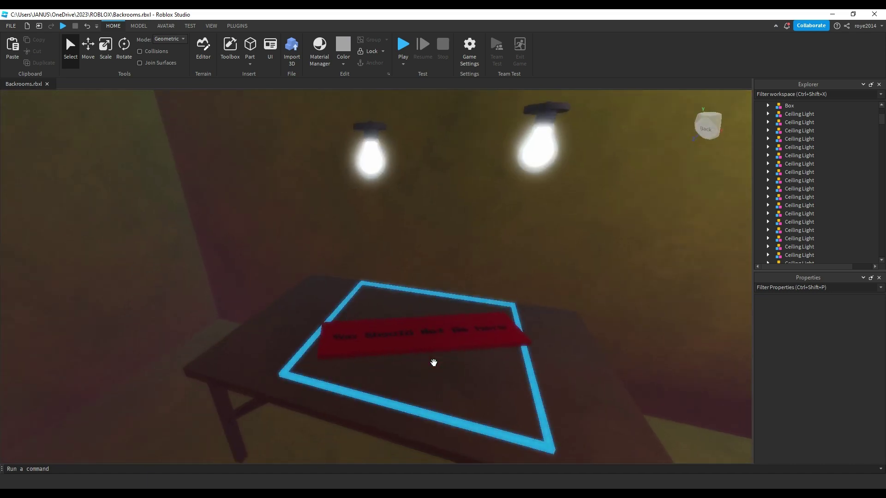
{"action": "right_click_drag", "start_coordinate": [411, 313], "coordinate": [417, 311]}
{"action": "key", "text": "w"}
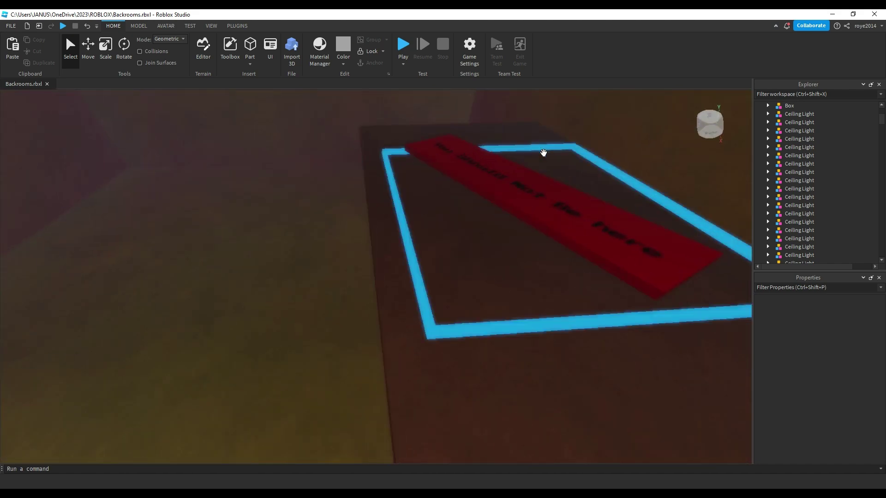
Select the transparent concrete part on the floor beside the sign table and examine its outline from several angles.
{"action": "left_click", "coordinate": [521, 173]}
{"action": "left_click", "coordinate": [297, 257]}
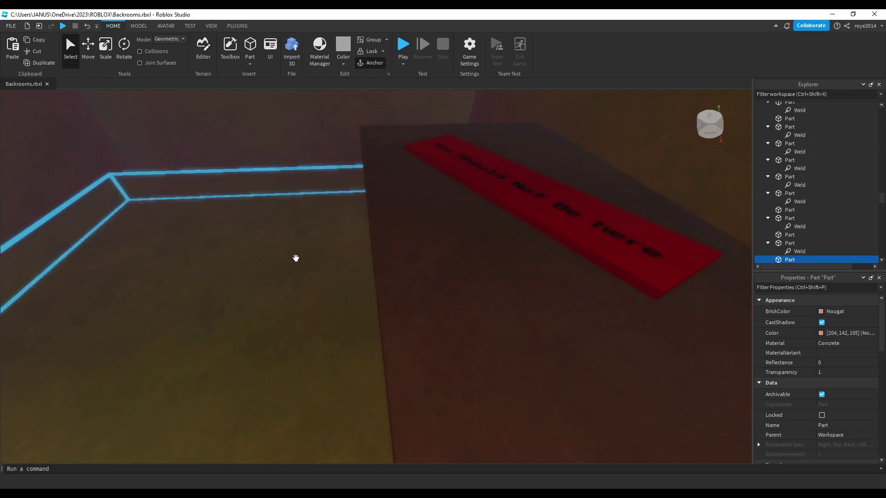
{"action": "key", "text": "s"}
{"action": "right_click_drag", "start_coordinate": [297, 257], "coordinate": [288, 260]}
{"action": "scroll", "coordinate": [297, 257], "scroll_direction": "up", "scroll_amount": 2}
{"action": "key", "text": "e"}
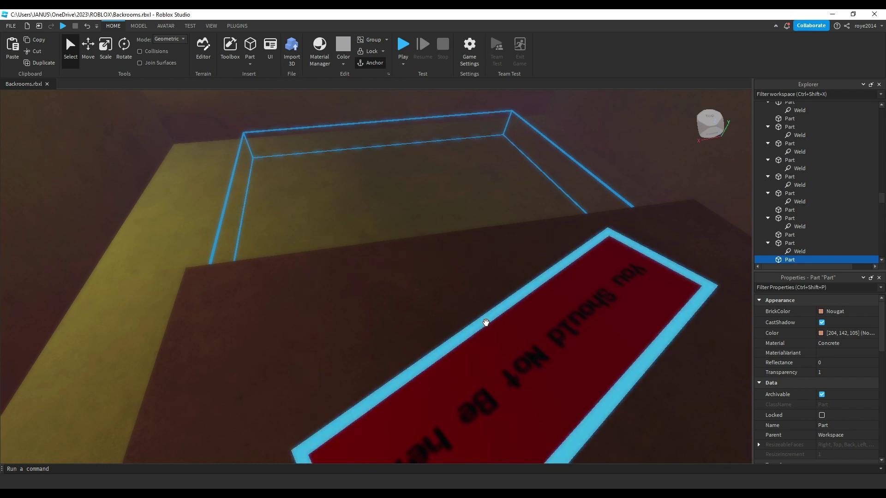
{"action": "right_click_drag", "start_coordinate": [277, 257], "coordinate": [288, 252]}
{"action": "key", "text": "q"}
{"action": "right_click_drag", "start_coordinate": [371, 249], "coordinate": [405, 257]}
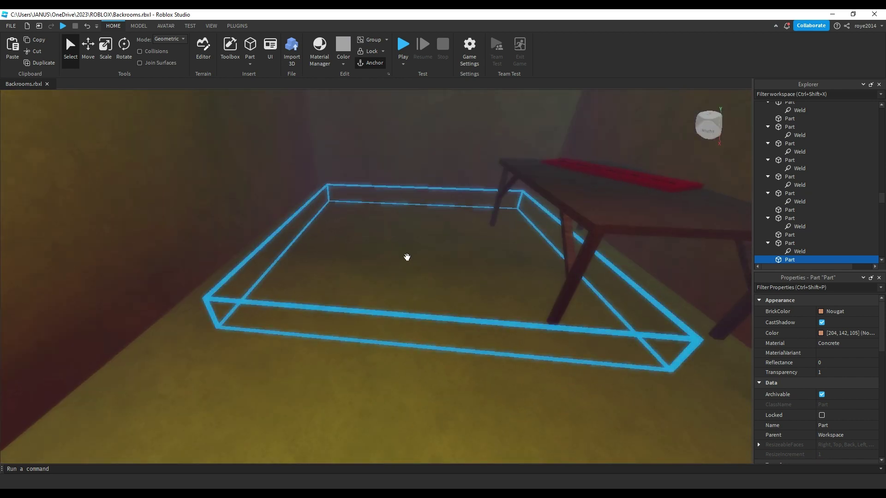
Inspect the whole map layout from above and one of its lit rooms from inside.
{"action": "key", "text": "e"}
{"action": "right_click_drag", "start_coordinate": [403, 328], "coordinate": [362, 321]}
{"action": "key", "text": "s"}
{"action": "key", "text": "w"}
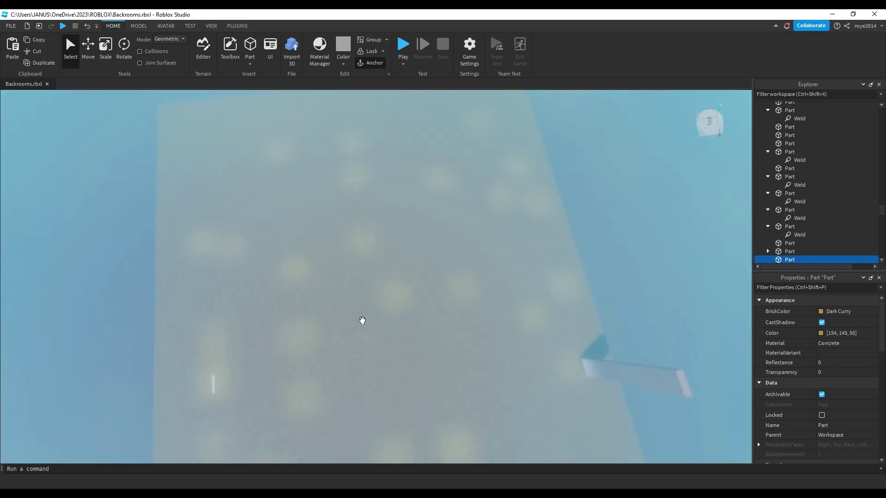
{"action": "scroll", "coordinate": [360, 320], "scroll_direction": "down", "scroll_amount": 5}
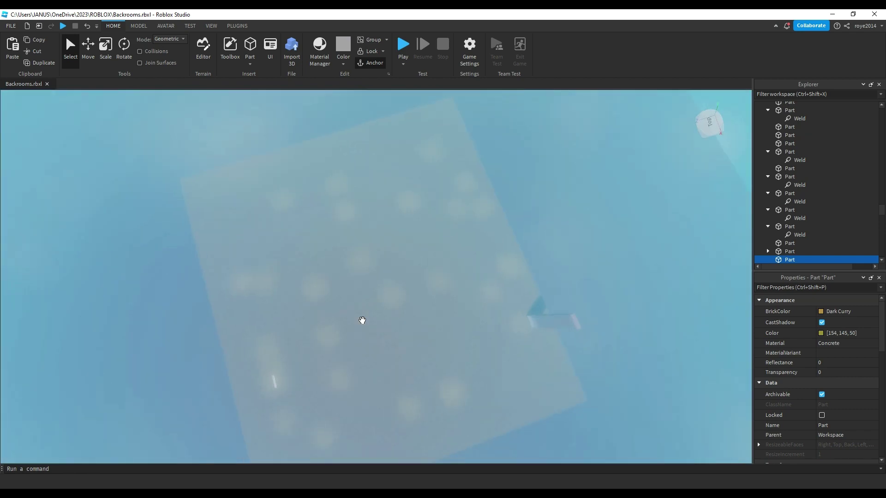
{"action": "right_click_drag", "start_coordinate": [359, 320], "coordinate": [351, 319]}
{"action": "scroll", "coordinate": [349, 319], "scroll_direction": "up", "scroll_amount": 3}
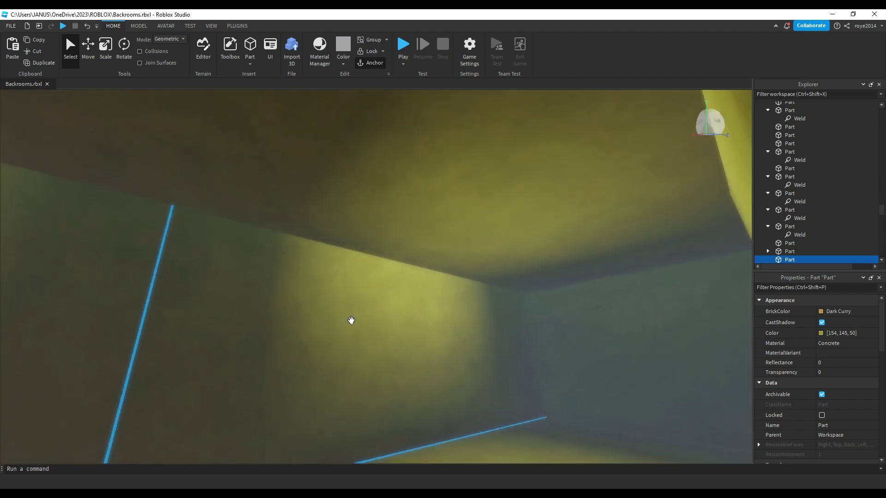
{"action": "right_click_drag", "start_coordinate": [432, 310], "coordinate": [432, 310]}
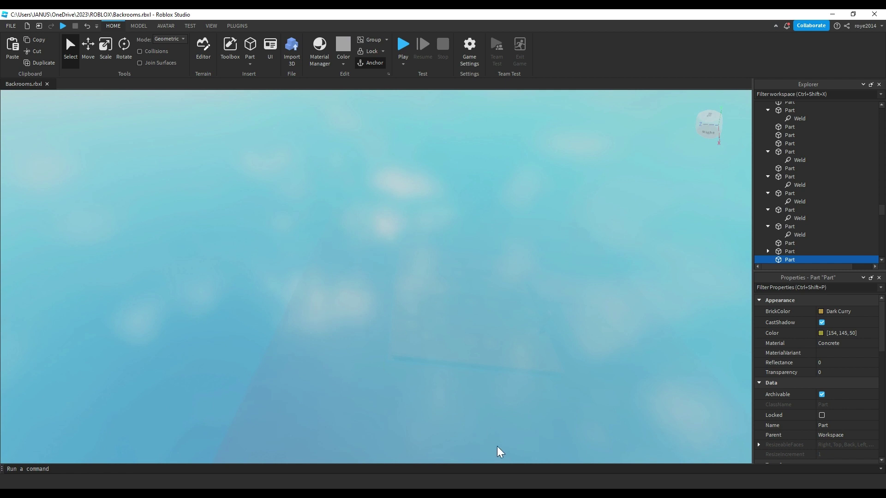
{"action": "mouse_move", "coordinate": [409, 286]}
{"action": "right_mouse_down"}
{"action": "mouse_move", "coordinate": [413, 304]}
{"action": "mouse_move", "coordinate": [410, 297]}
{"action": "right_mouse_up"}
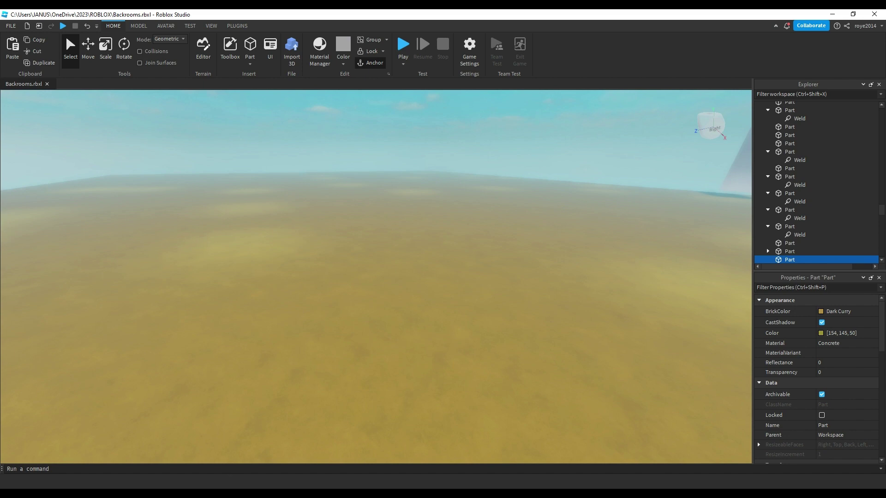
Switch to Chrome, search Google for "backrooms level 0 entities" and read the featured answer about entities.
{"action": "key", "text": "alt+Tab"}
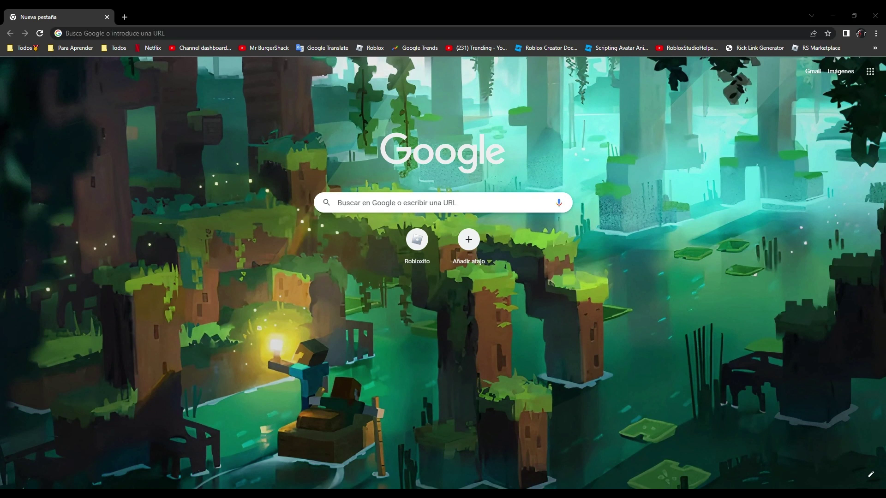
{"action": "left_click", "coordinate": [351, 203]}
{"action": "type", "text": "backrooms"}
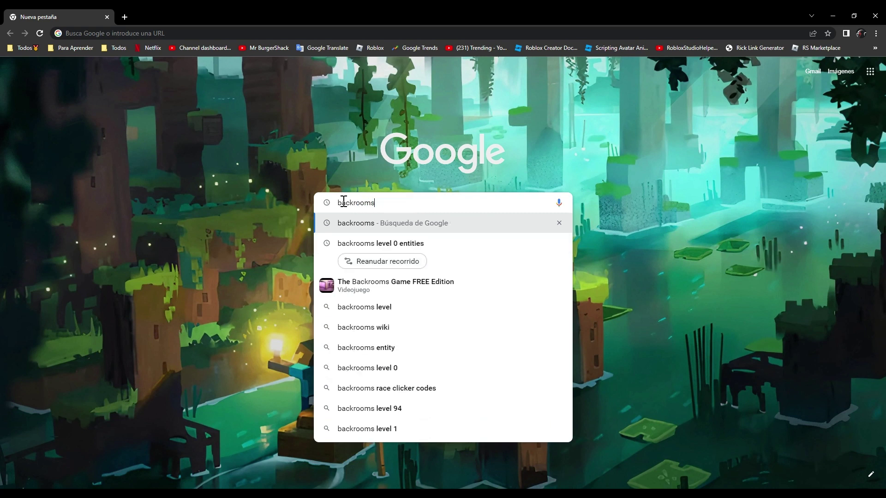
{"action": "key", "text": "BackSpace"}
{"action": "key", "text": "BackSpace"}
{"action": "key", "text": "BackSpace"}
{"action": "key", "text": "BackSpace"}
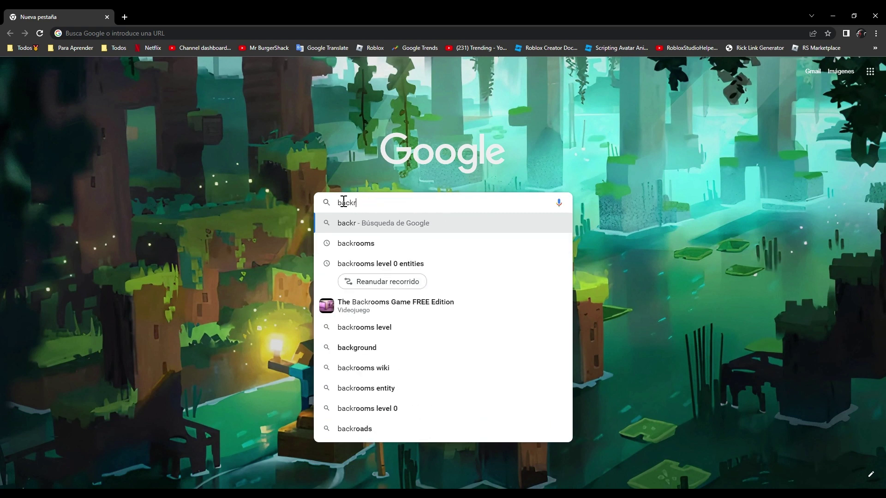
{"action": "type", "text": "oo"}
{"action": "key", "text": "Return"}
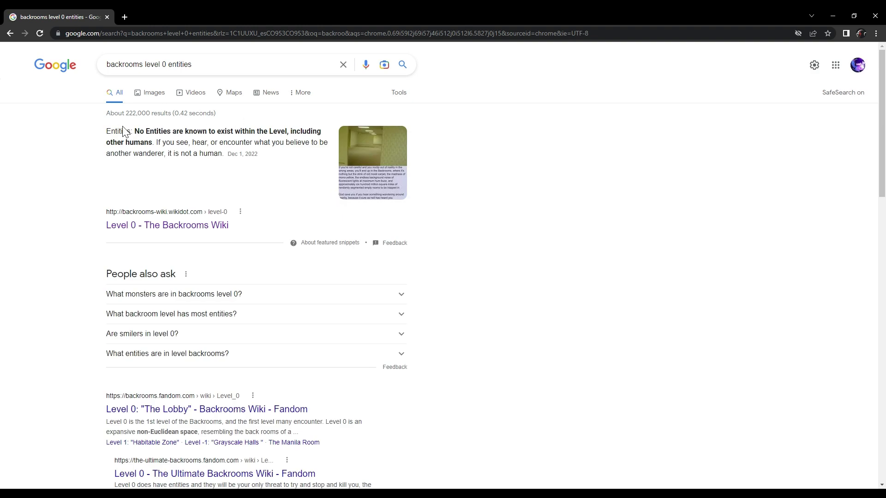
{"action": "left_click_drag", "start_coordinate": [134, 131], "coordinate": [270, 156]}
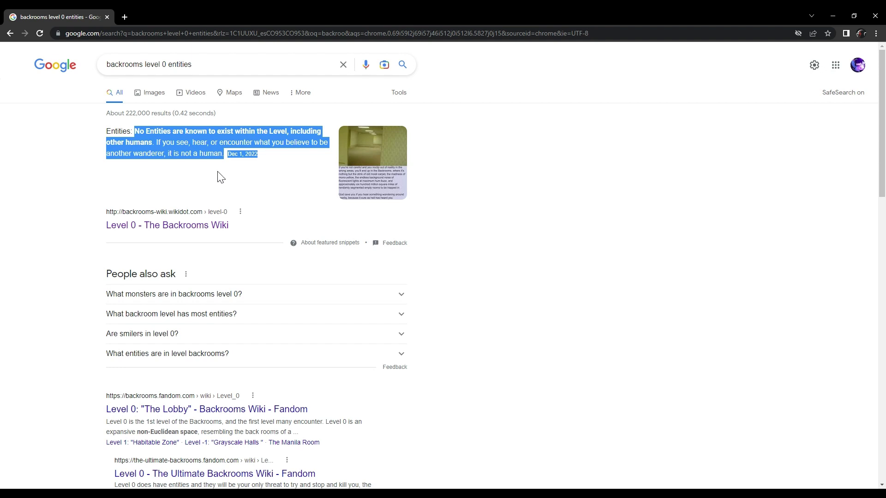
{"action": "left_click", "coordinate": [201, 193]}
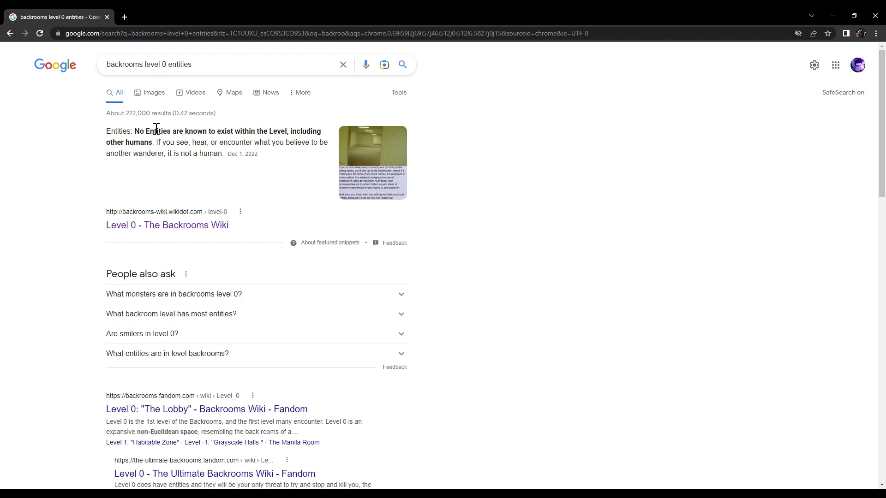
Browse the image results for Level 0 entities and open the Reddit picture of the thin black figure with a hat-like head.
{"action": "left_click", "coordinate": [157, 92]}
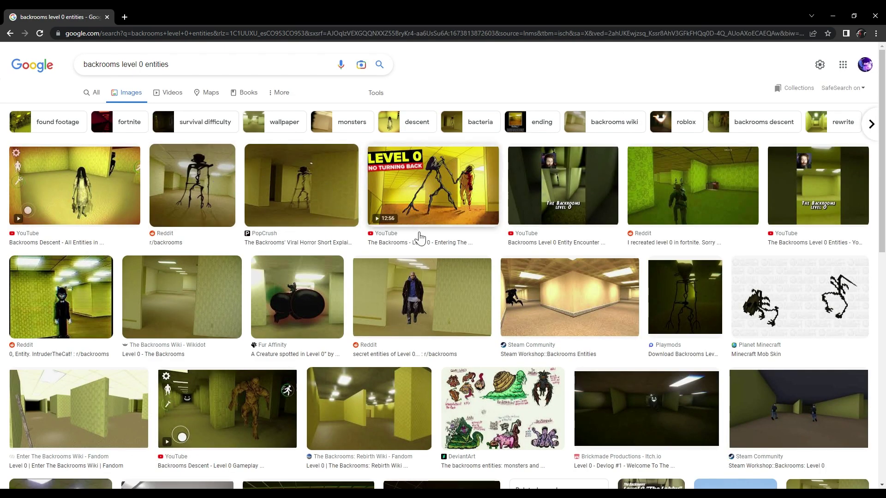
{"action": "scroll", "coordinate": [369, 299], "scroll_direction": "down", "scroll_amount": 1}
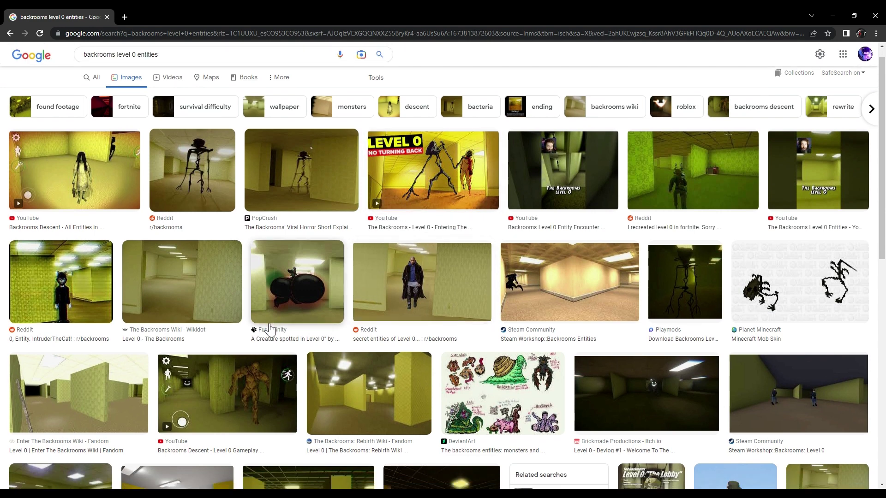
{"action": "scroll", "coordinate": [237, 304], "scroll_direction": "down", "scroll_amount": 1}
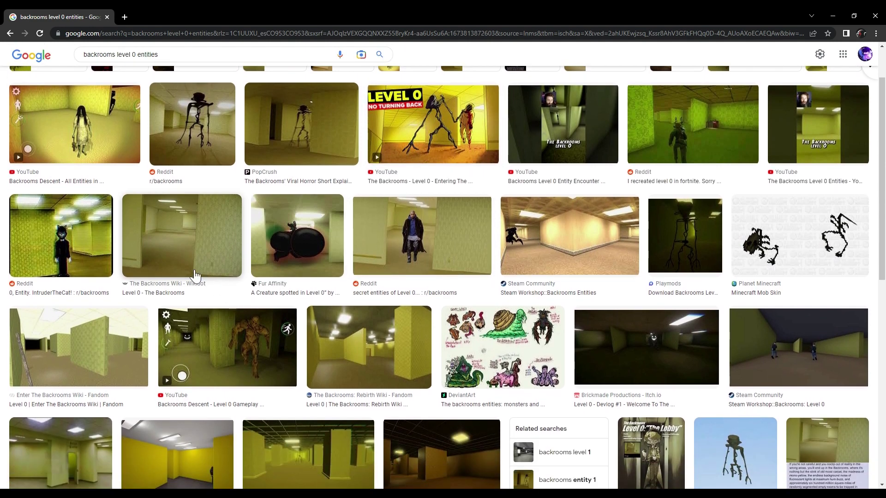
{"action": "scroll", "coordinate": [147, 274], "scroll_direction": "up", "scroll_amount": 2}
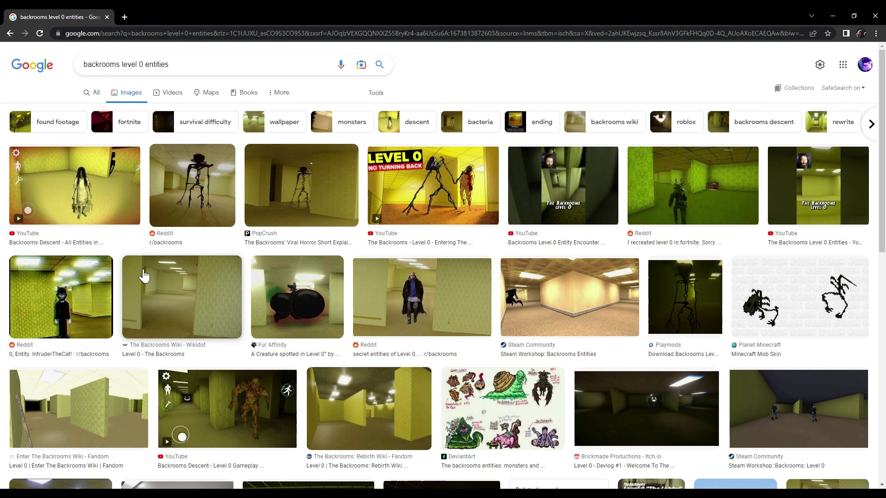
{"action": "mouse_move", "coordinate": [99, 203]}
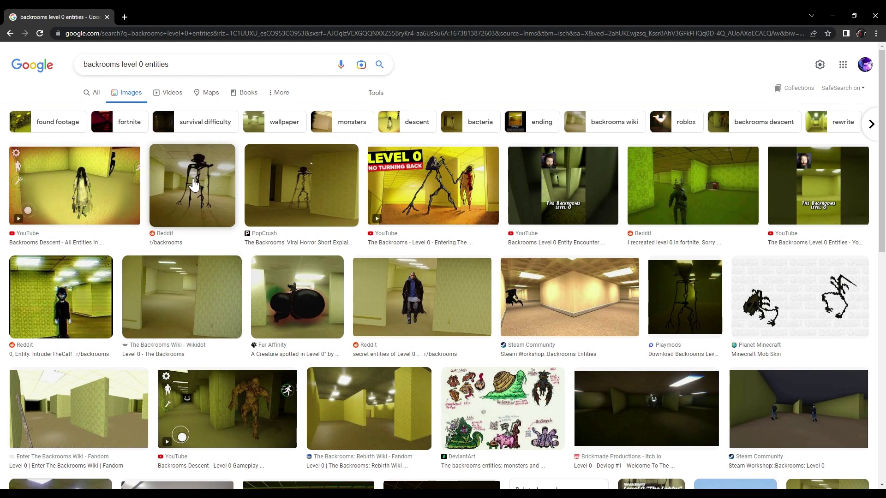
{"action": "left_click", "coordinate": [194, 184]}
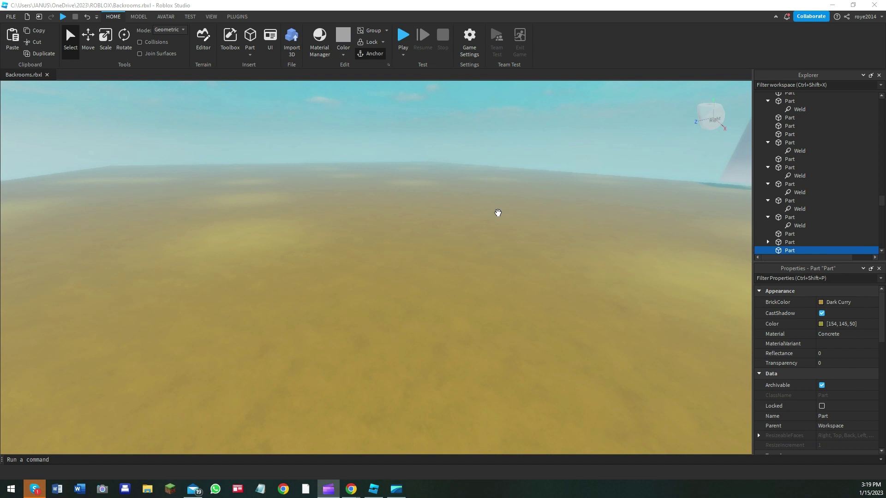
Minimize Roblox Studio, bring back the Chrome window with the entity picture and move it off this screen.
{"action": "right_click_drag", "start_coordinate": [496, 211], "coordinate": [514, 217]}
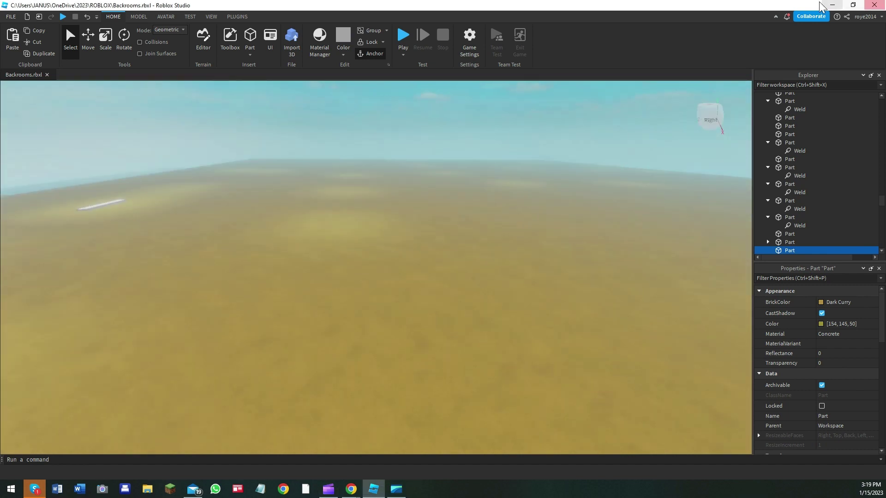
{"action": "left_click", "coordinate": [832, 5]}
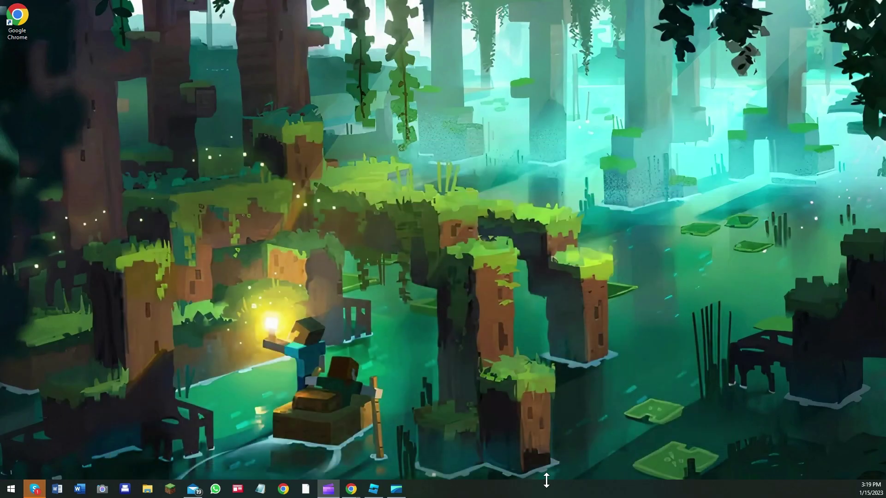
{"action": "mouse_move", "coordinate": [355, 492]}
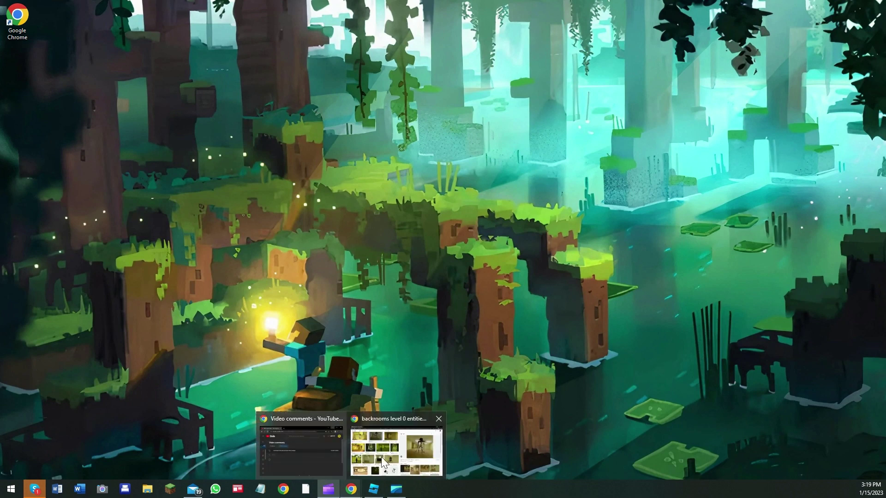
{"action": "left_click", "coordinate": [397, 445]}
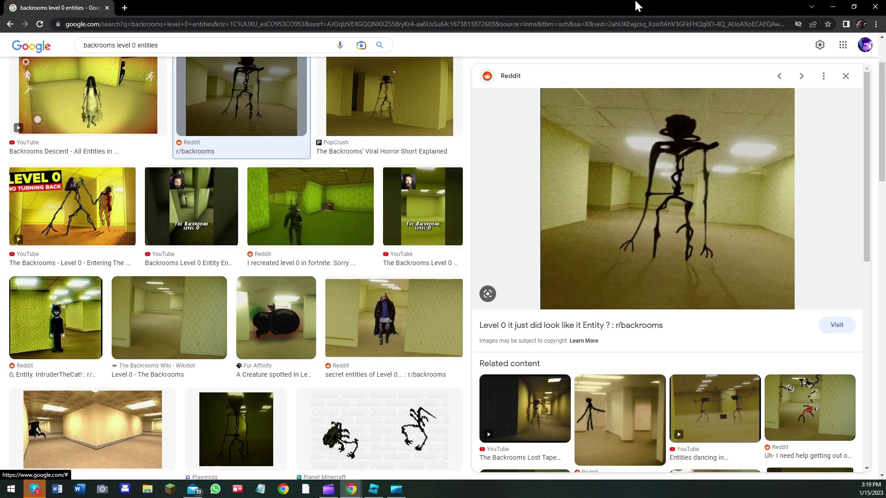
{"action": "left_click_drag", "start_coordinate": [620, 6], "coordinate": [885, 50]}
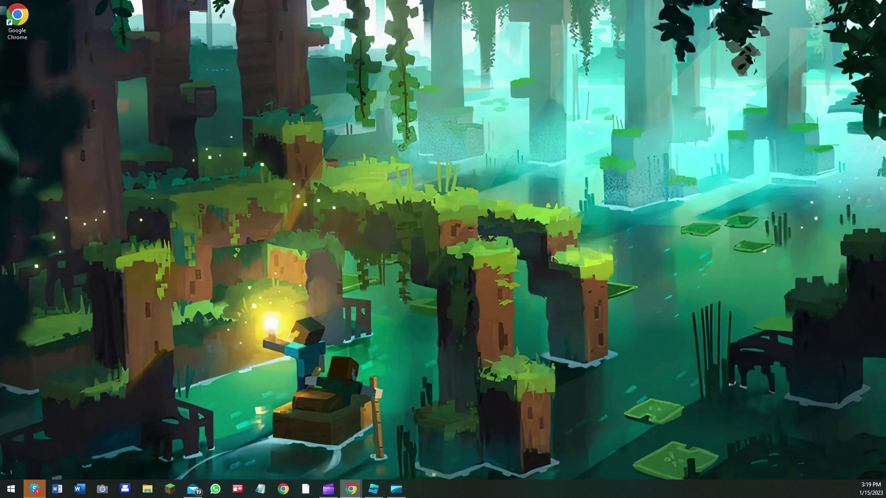
Switch back to Roblox Studio and look around across the large yellow concrete surface of the map.
{"action": "mouse_move", "coordinate": [350, 492]}
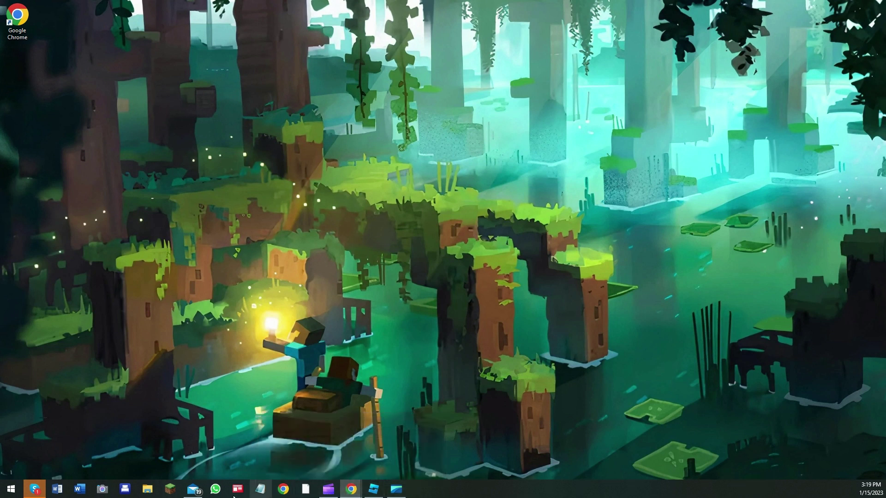
{"action": "left_click", "coordinate": [374, 489]}
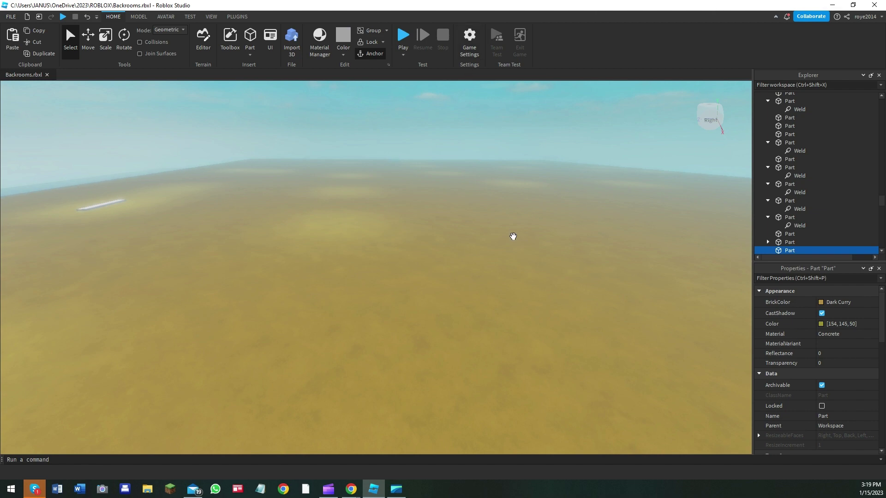
{"action": "right_click_drag", "start_coordinate": [512, 238], "coordinate": [461, 235]}
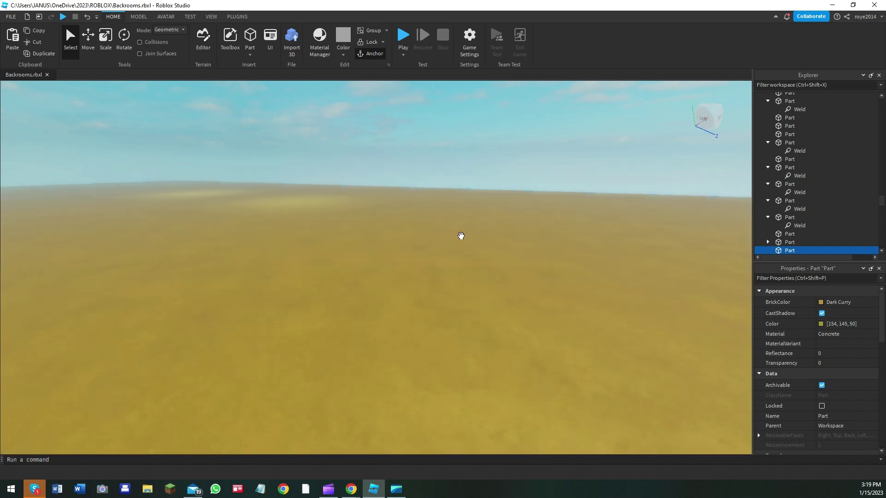